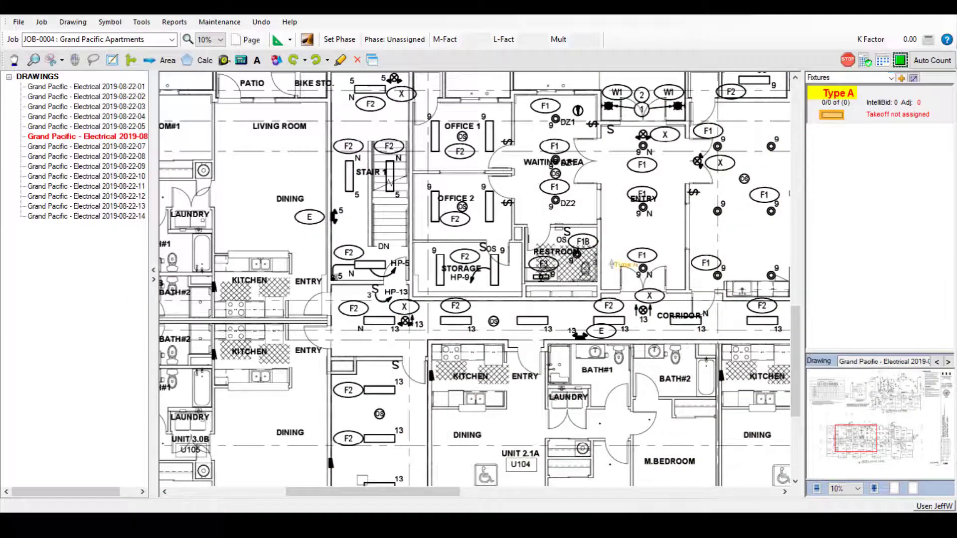
Step: Count three corridor fixtures as Type A and rotate the symbol 90 degrees
click(529, 323)
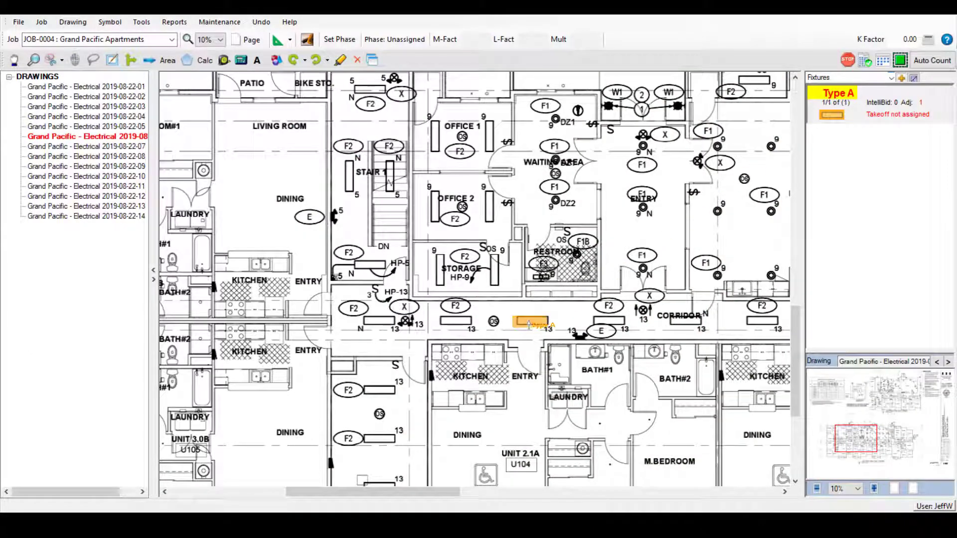
click(453, 322)
click(378, 321)
right_click(358, 174)
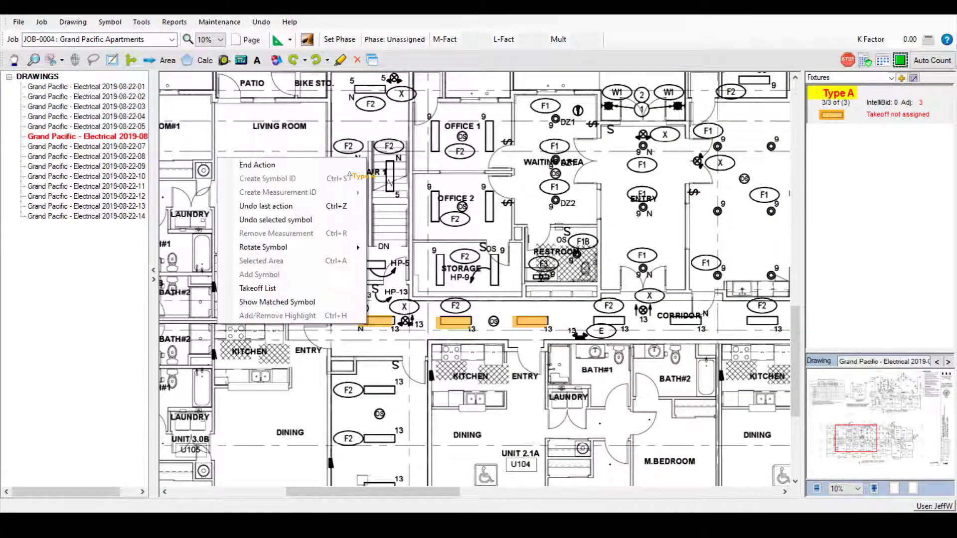
mouse_move(351, 247)
click(396, 267)
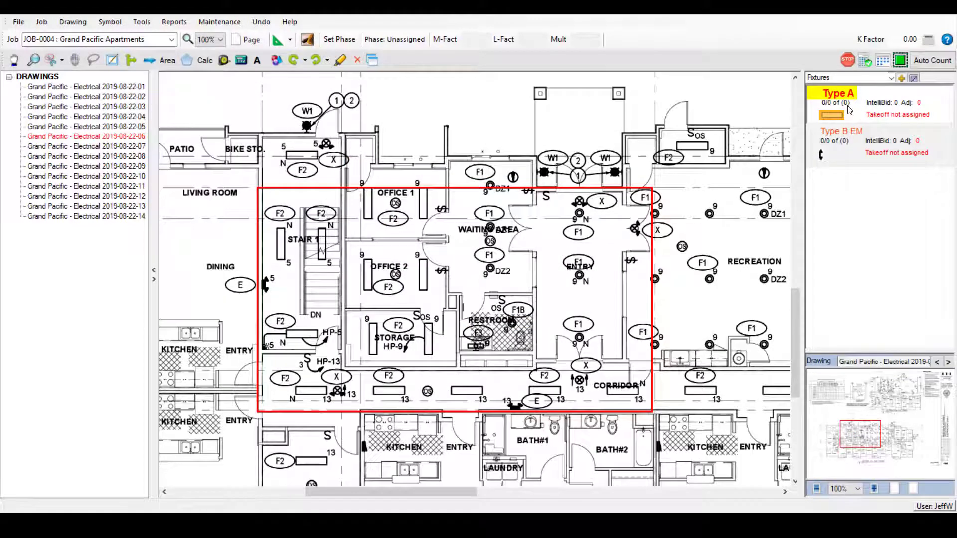
Step: Auto count the marked area's Type A fixtures and send all 14 to IntelliBid
click(919, 61)
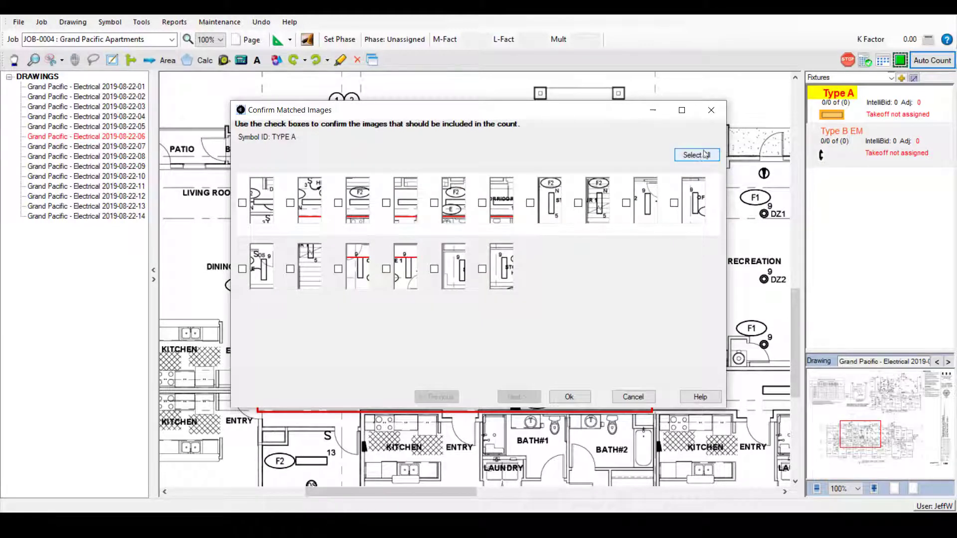
click(569, 397)
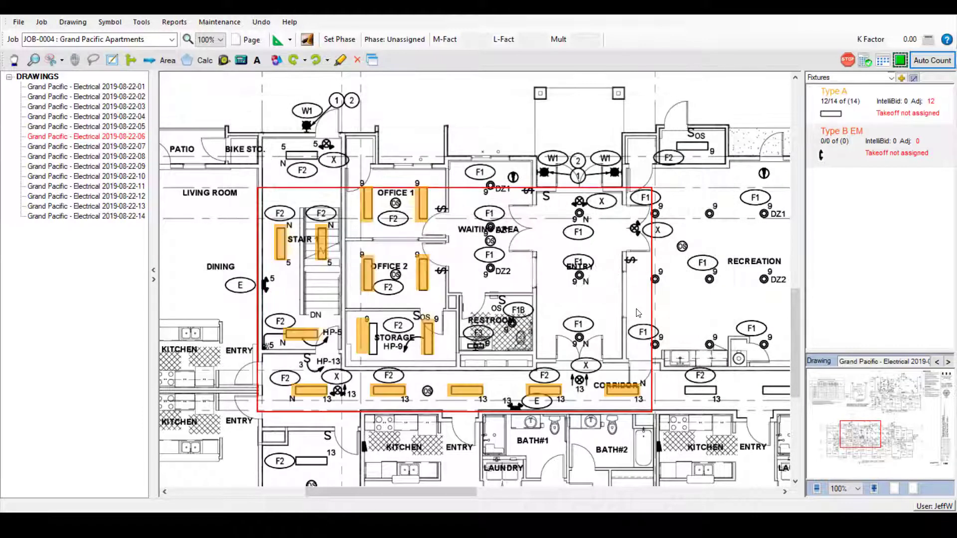
click(307, 39)
click(313, 58)
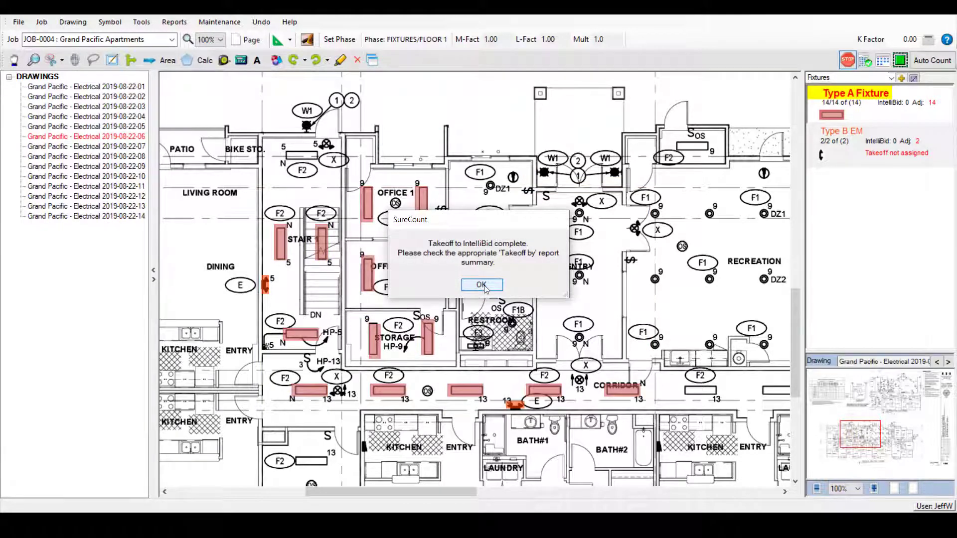
click(482, 285)
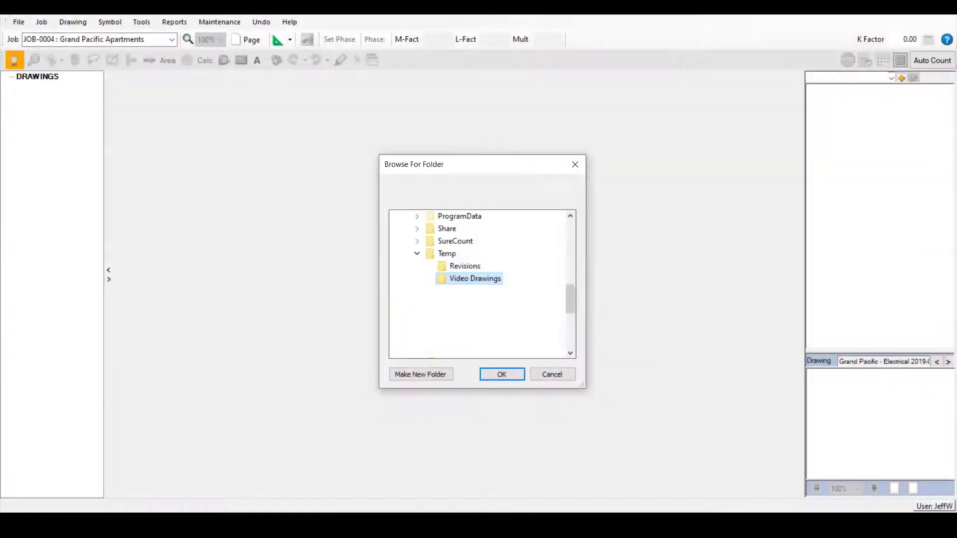
Step: Add the Video Drawings folder to the job, rotate left and back, and pan to the abbreviations table
click(496, 374)
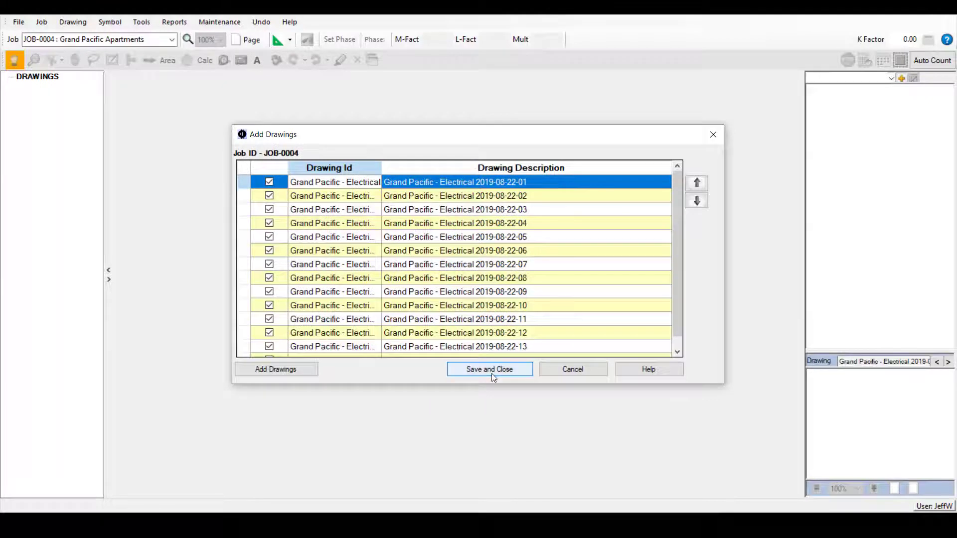
click(491, 369)
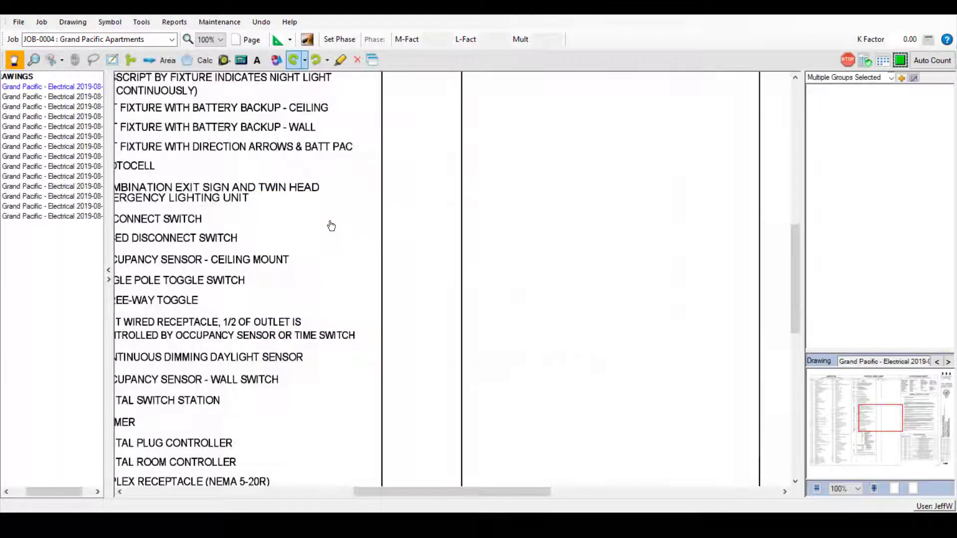
click(297, 64)
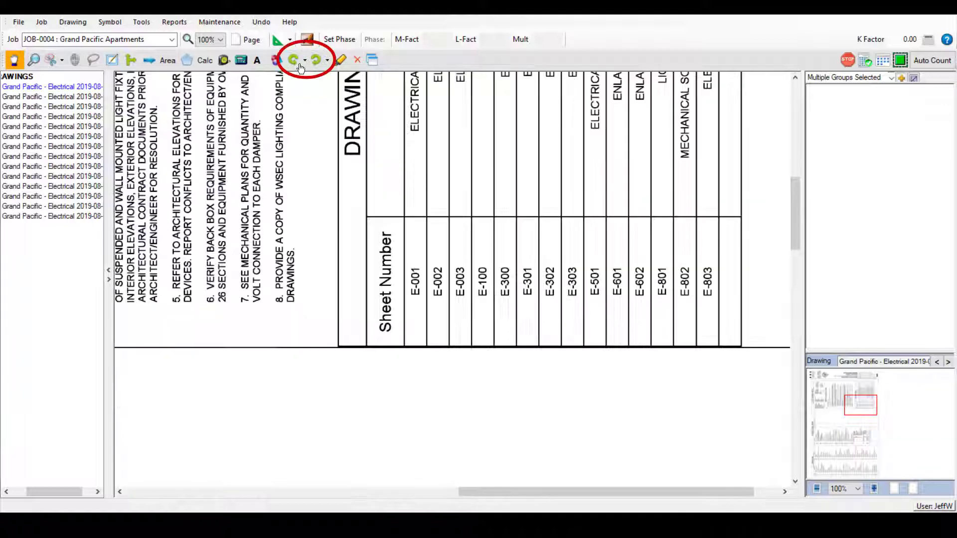
click(314, 60)
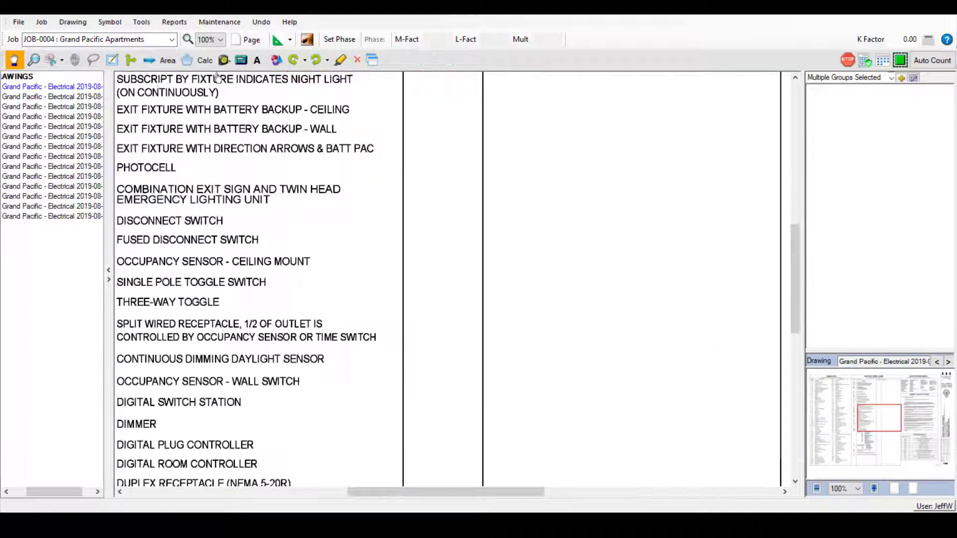
mouse_move(878, 421)
mouse_down()
mouse_move(833, 420)
mouse_move(829, 406)
mouse_move(895, 462)
mouse_move(883, 456)
mouse_up()
Step: Save a new orange Type A symbol in the Fixtures group on the Level 1 plan
click(54, 145)
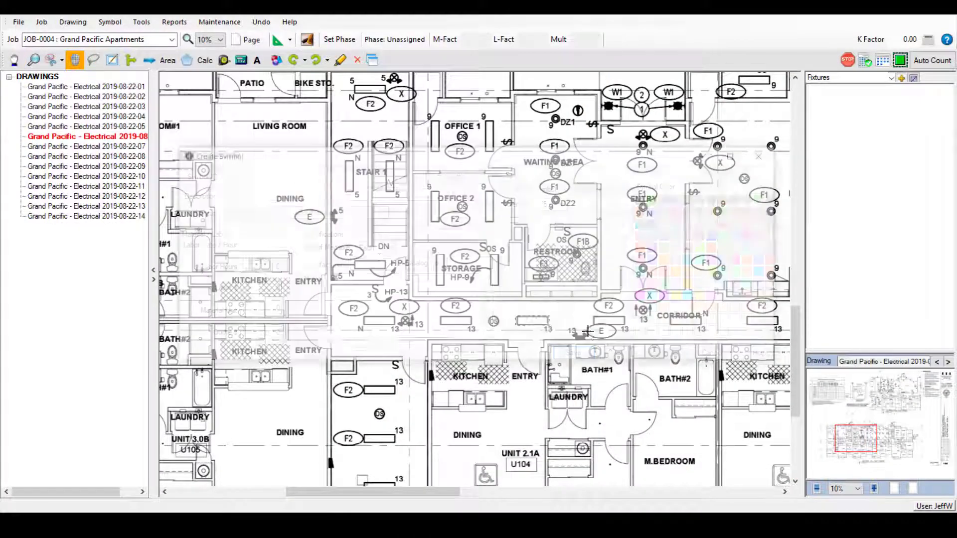
click(678, 271)
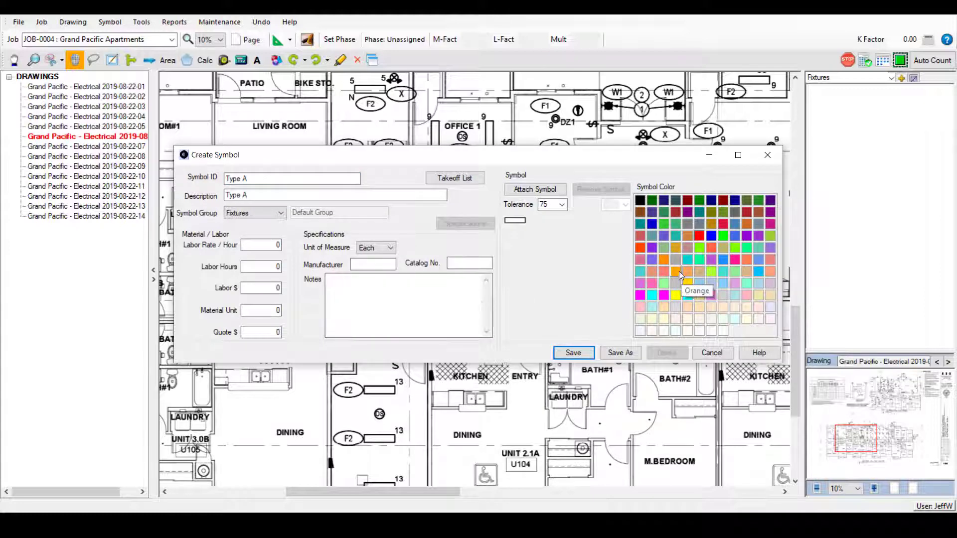
click(573, 353)
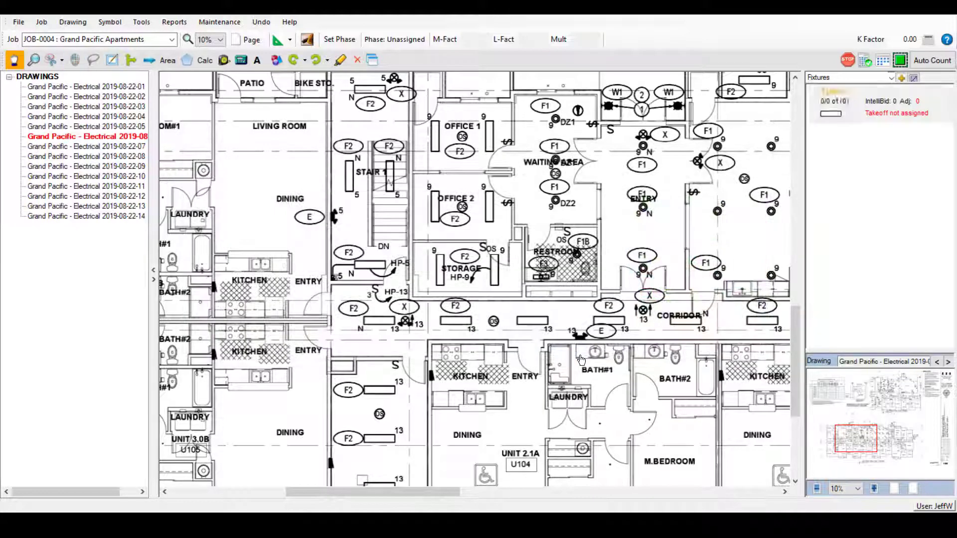
Step: Choose Type A from the Fixtures group and count three corridor fixtures with it
click(840, 79)
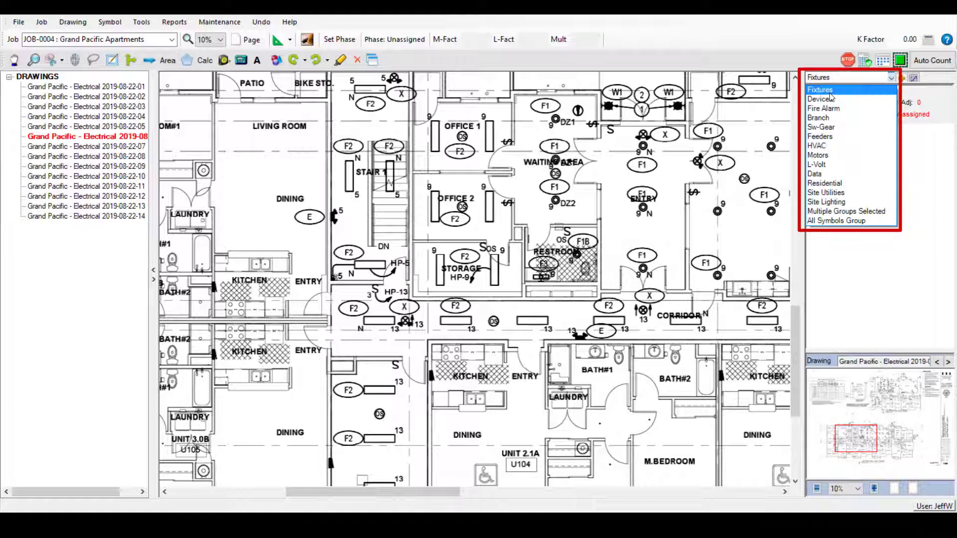
click(820, 90)
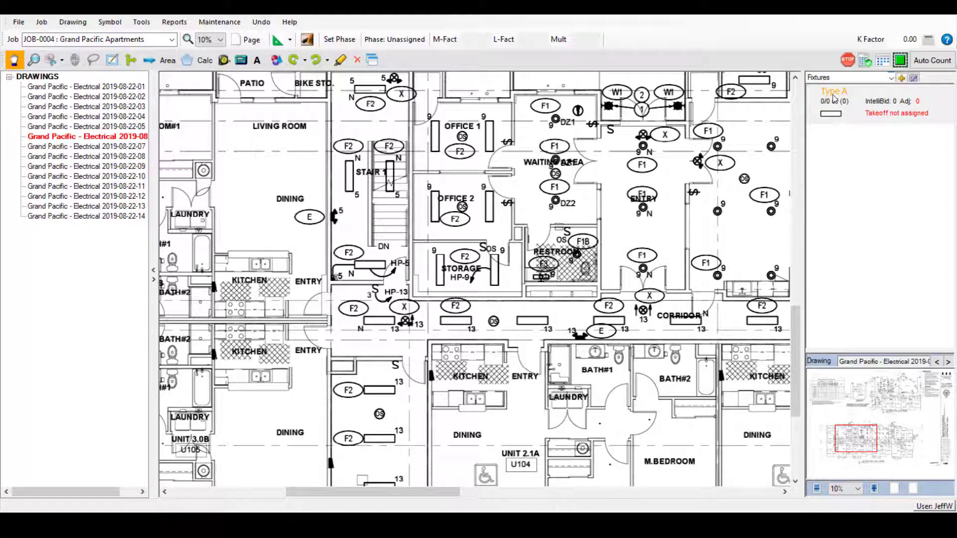
click(833, 95)
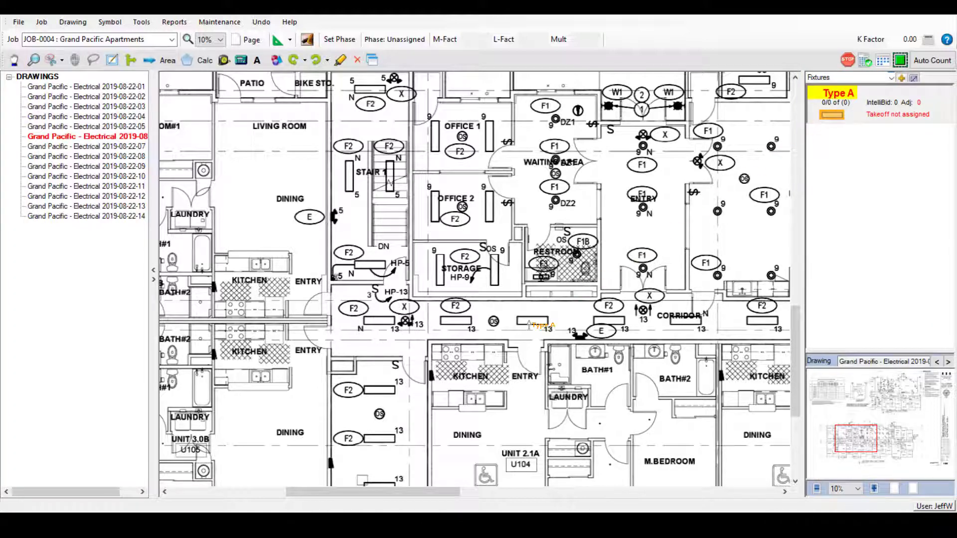
click(521, 323)
click(451, 323)
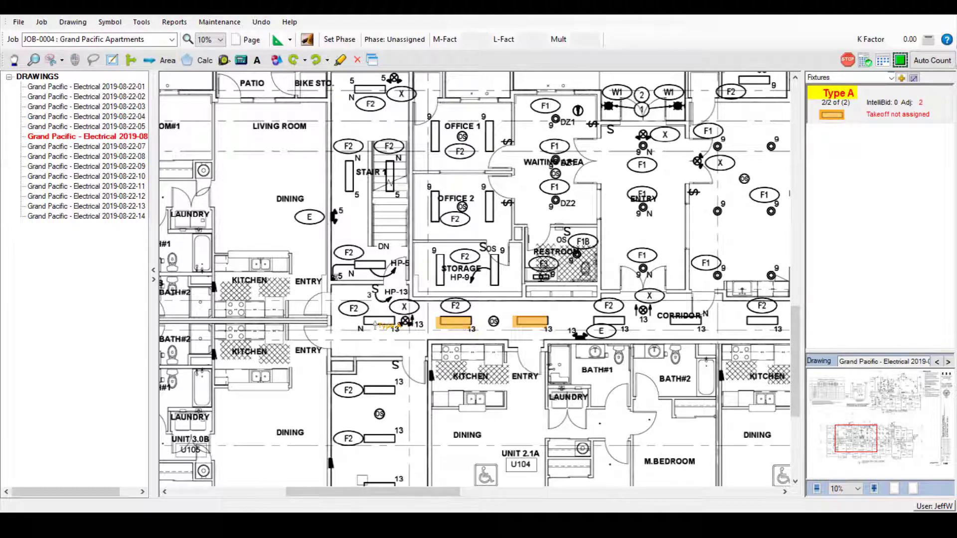
click(375, 323)
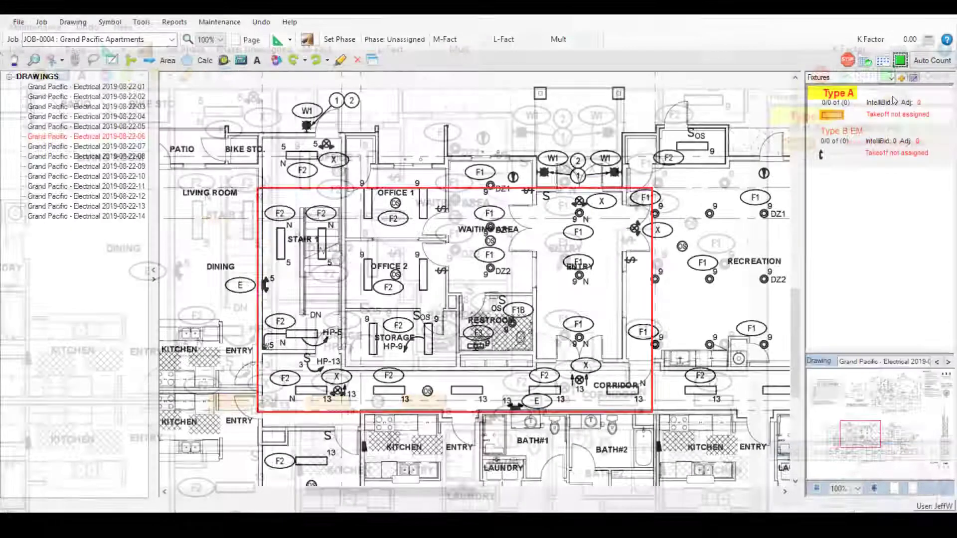
Step: Run Auto Count on the red-outlined area and accept all matched images, marking 12 of 14
click(910, 65)
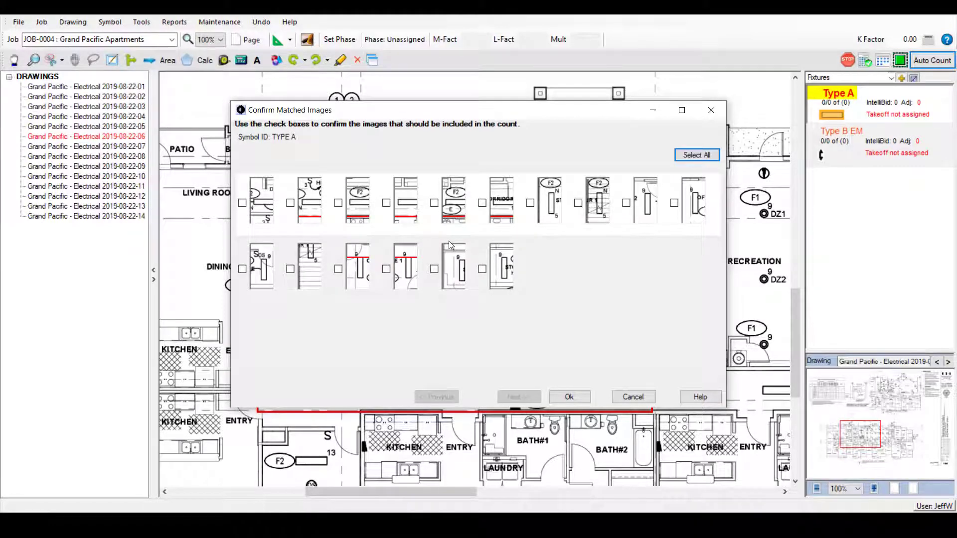
click(696, 155)
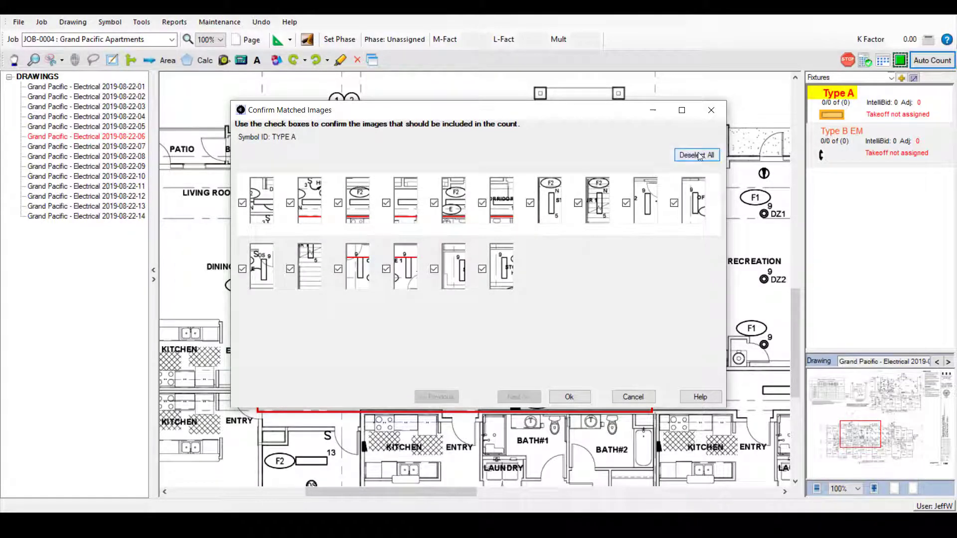
click(570, 396)
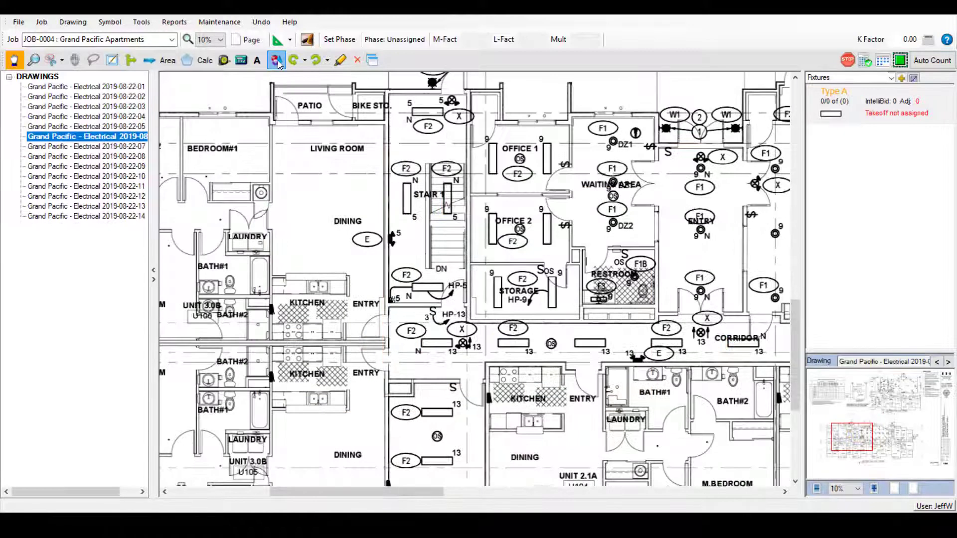
Step: Create a coloured Exit lgt symbol from the symbol library and place one exit light
click(277, 61)
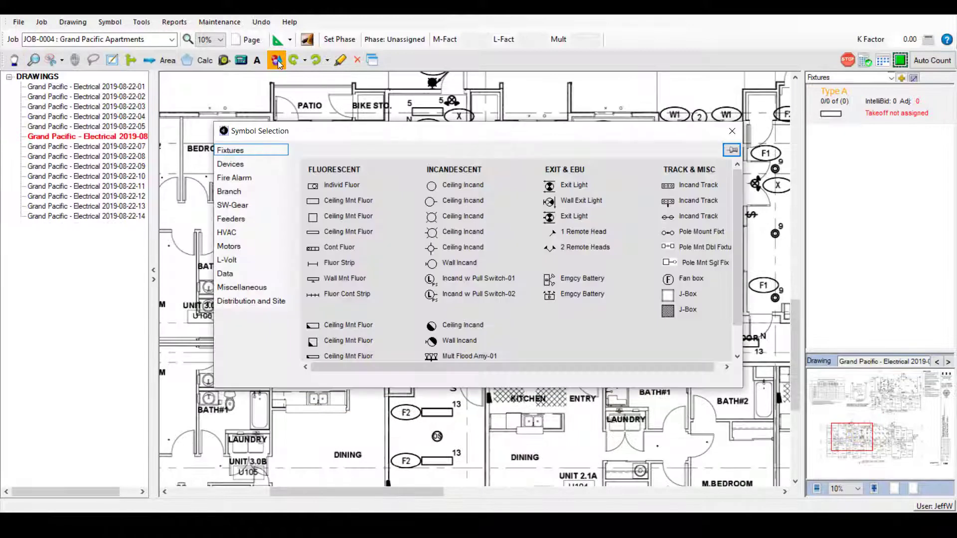
double_click(578, 188)
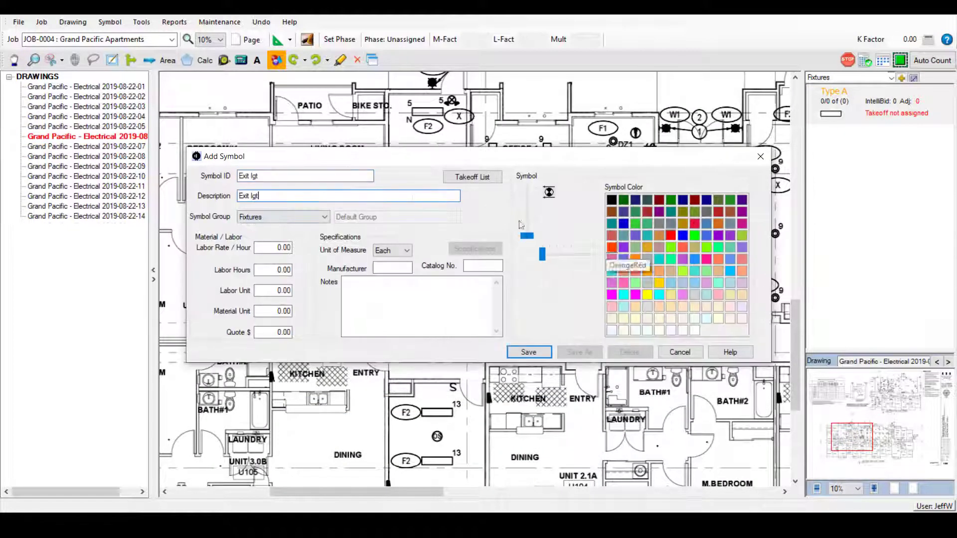
click(623, 236)
click(537, 354)
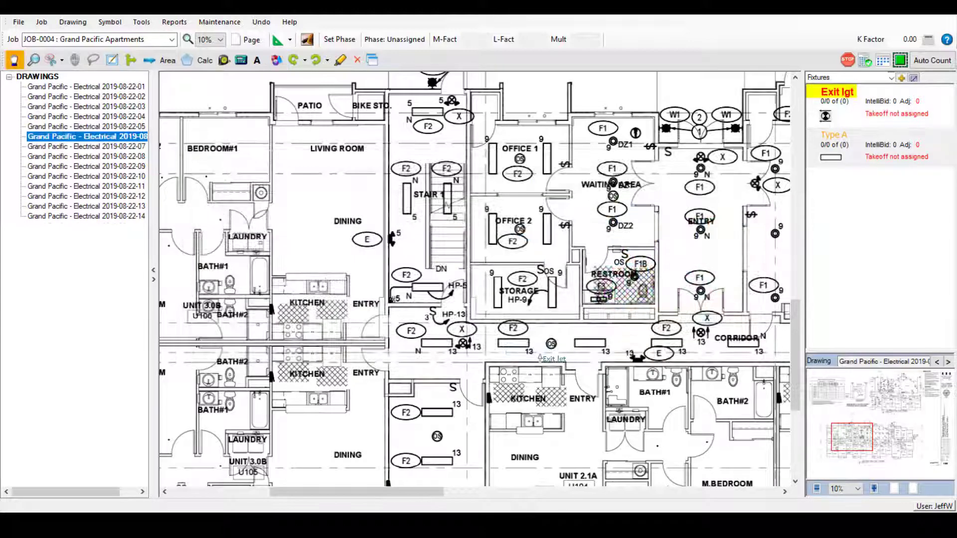
click(208, 185)
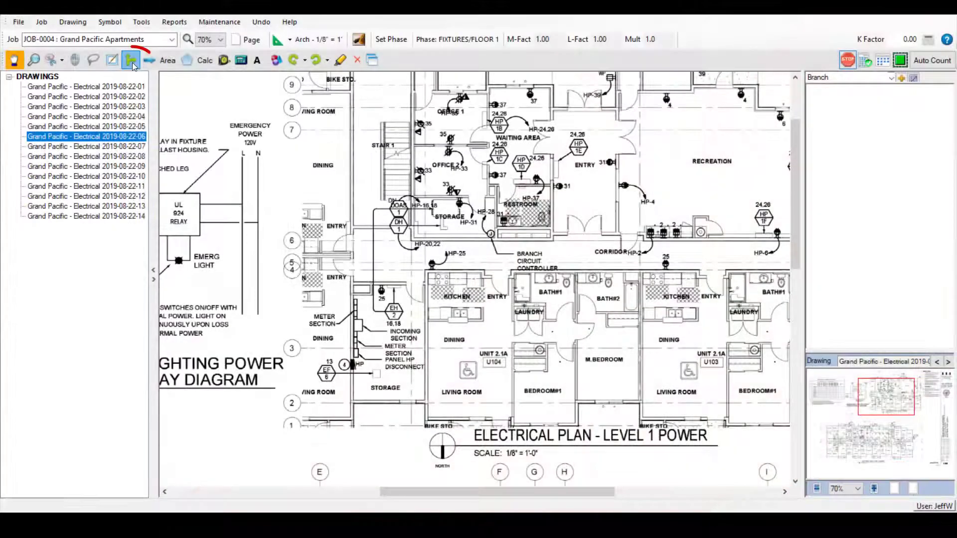
Step: Define a blue 3/4" EMT HR branch measurement
click(132, 60)
text(3/4" EMT HR)
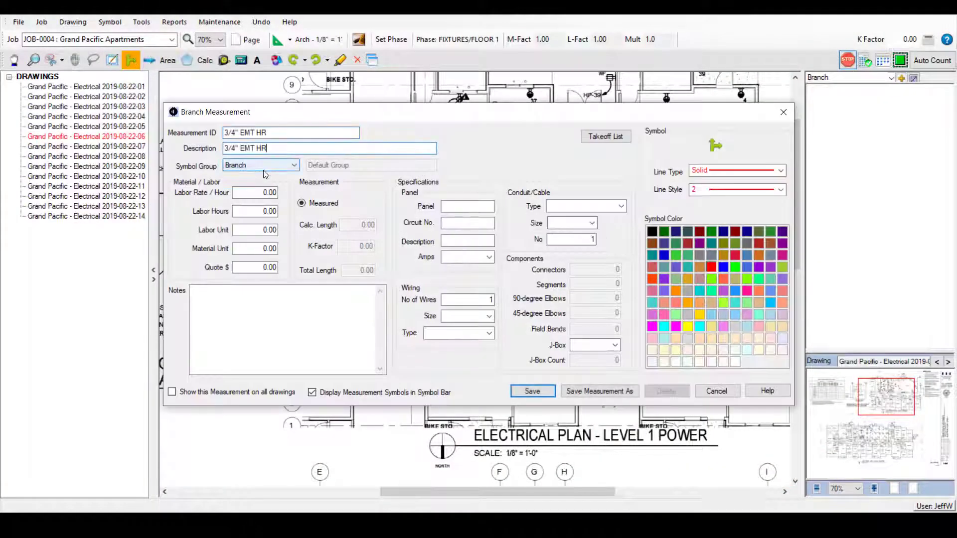
click(172, 391)
click(726, 268)
click(532, 391)
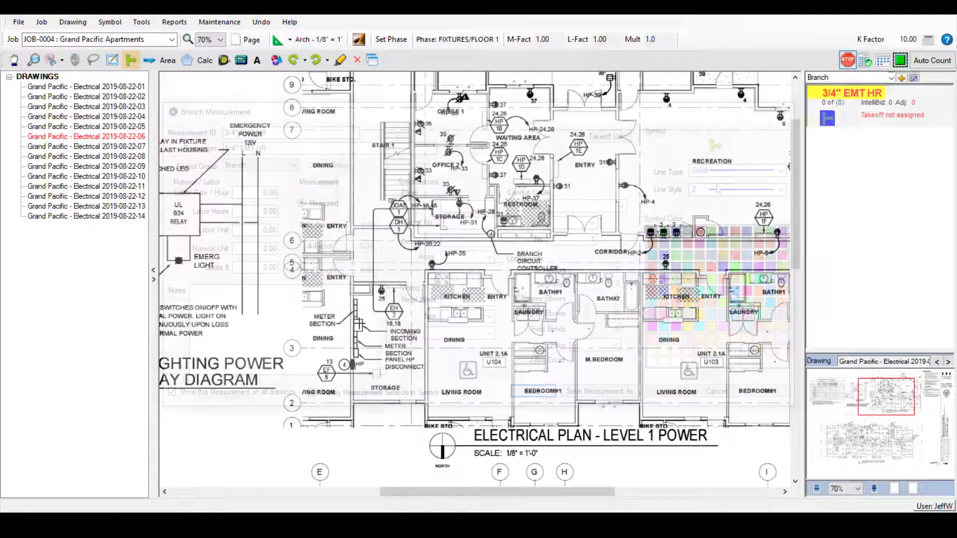
Step: Trace the branch from the meter section up and along the corridor, redrawing it once
click(356, 325)
click(431, 264)
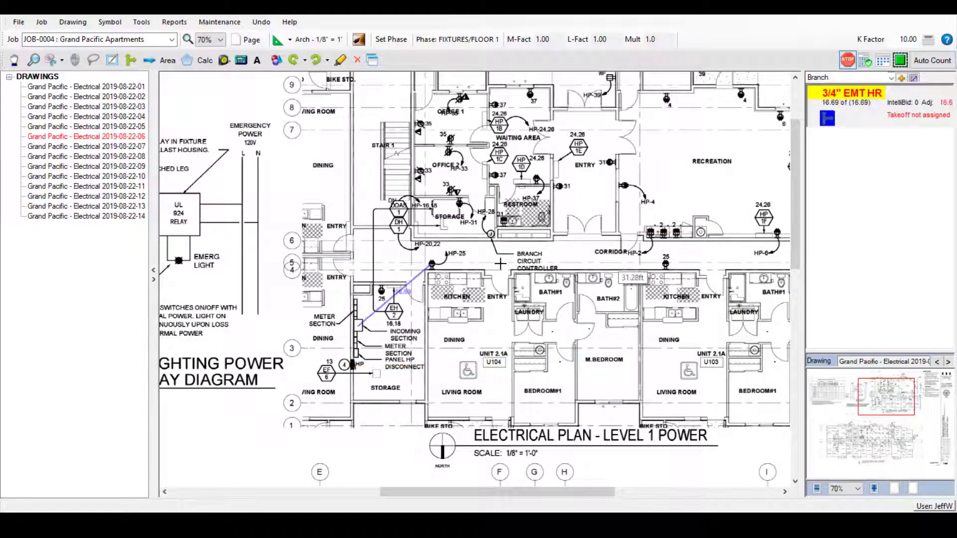
click(650, 261)
key(Escape)
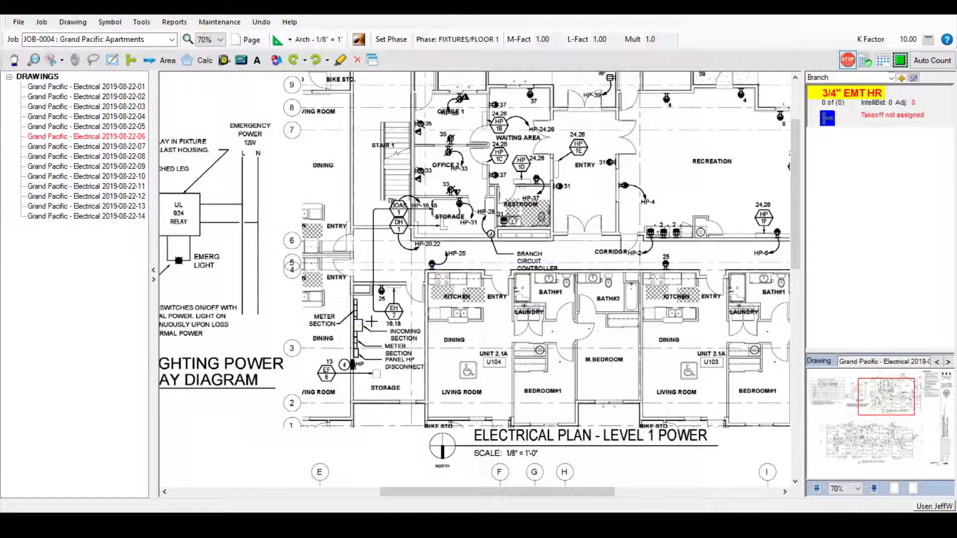
click(357, 325)
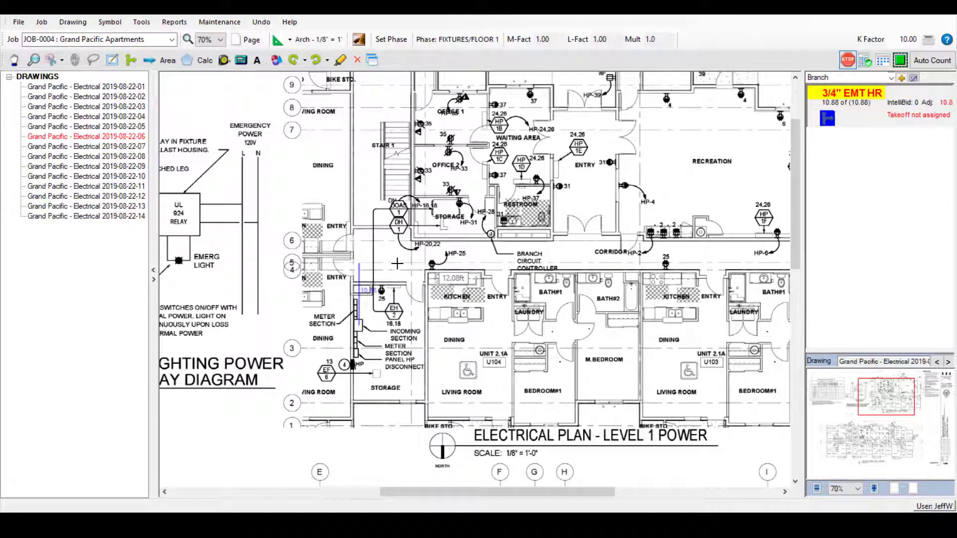
click(358, 264)
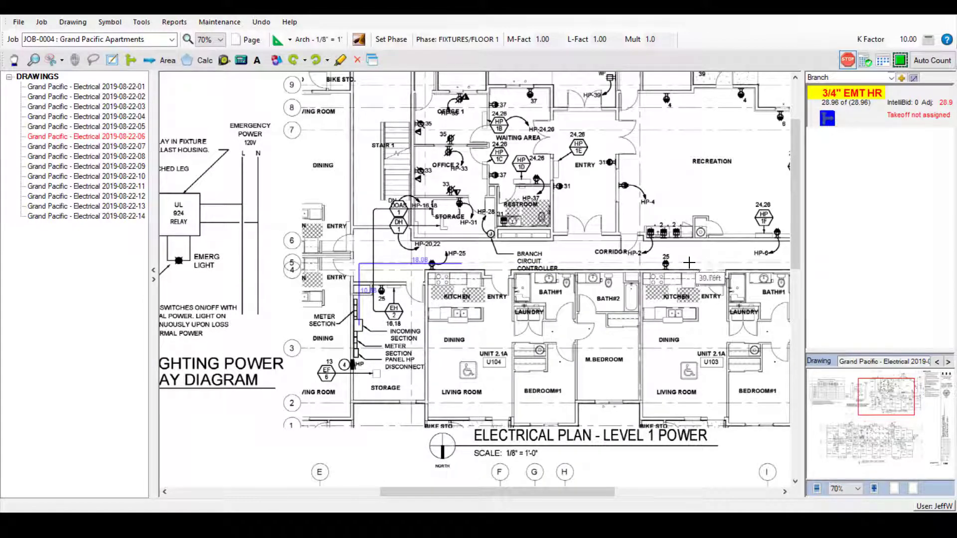
click(688, 260)
Step: Add a 90-degree elbow and a J-box at the meter-section end of the run
right_click(689, 261)
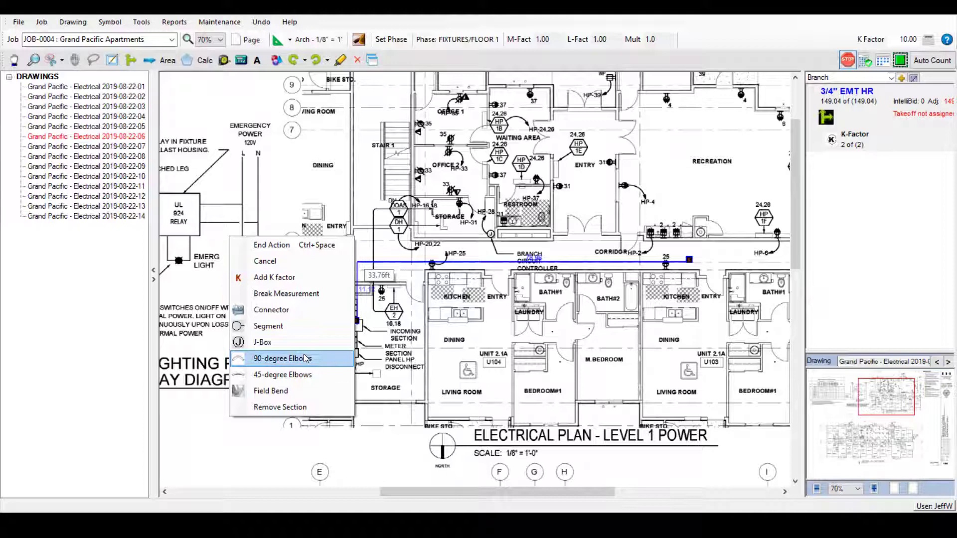
click(305, 353)
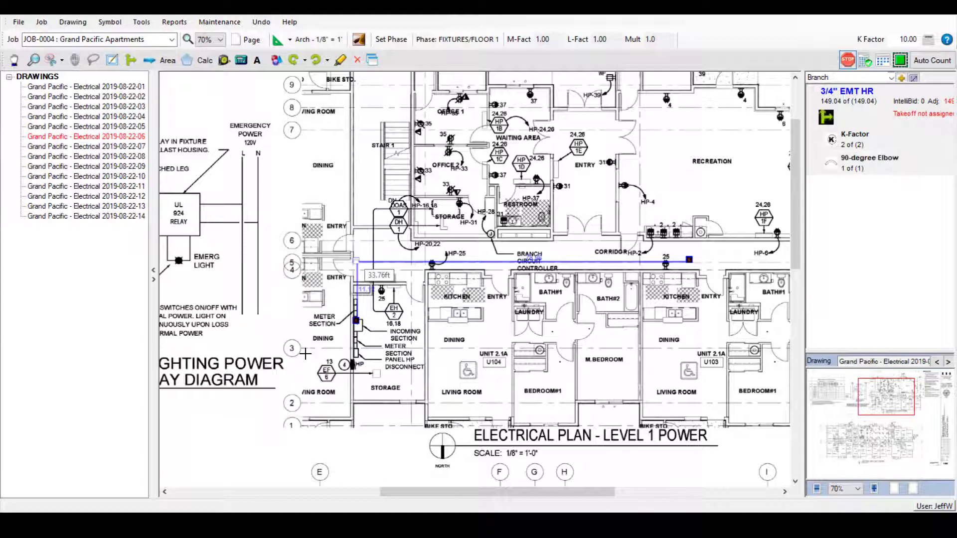
right_click(357, 324)
click(263, 397)
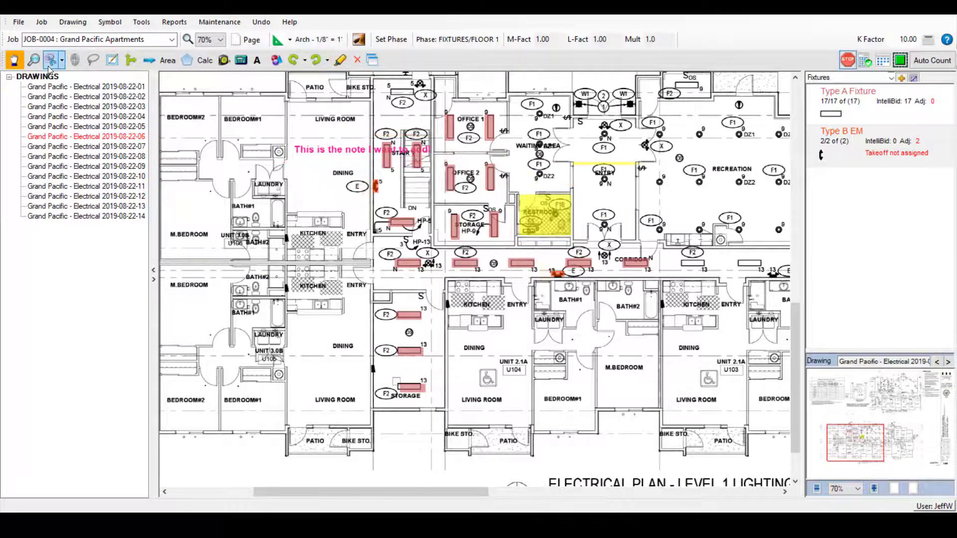
Step: Capture a rectangular snapshot of the Unit 2.1A area and view its e-mail options
click(61, 60)
click(87, 94)
drag(431, 269, 667, 438)
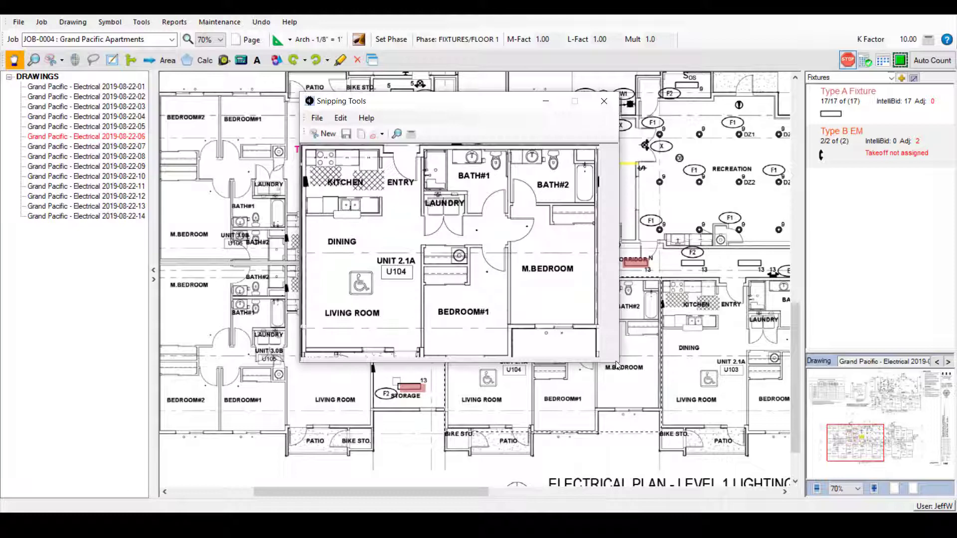
click(382, 135)
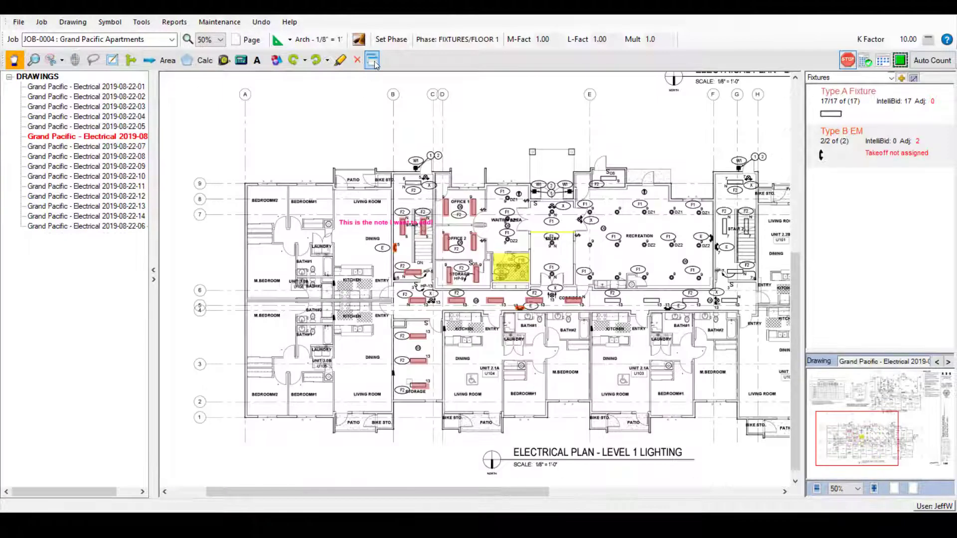
Step: Overlay the revised drawing on the Level 1 Lighting plan
click(372, 60)
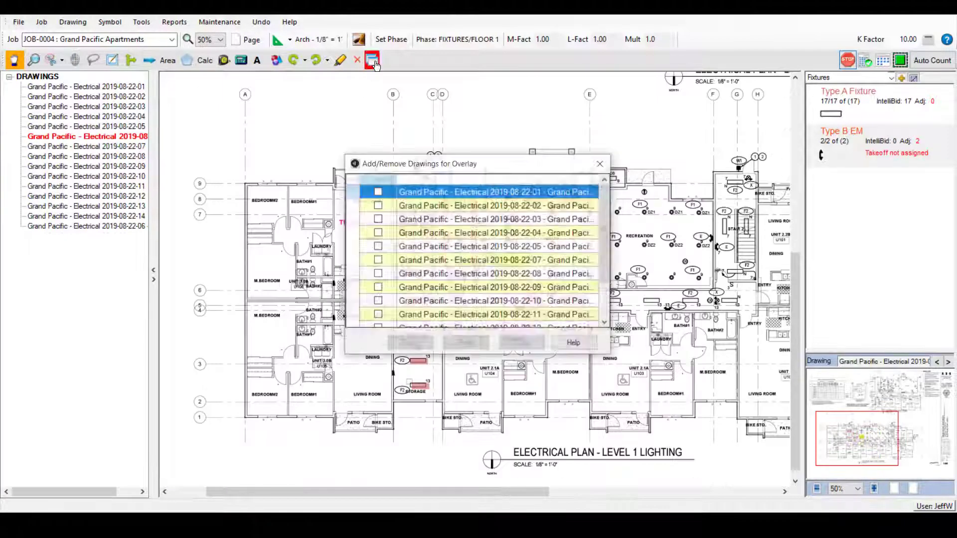
scroll(379, 299, down, 3)
click(377, 314)
click(410, 343)
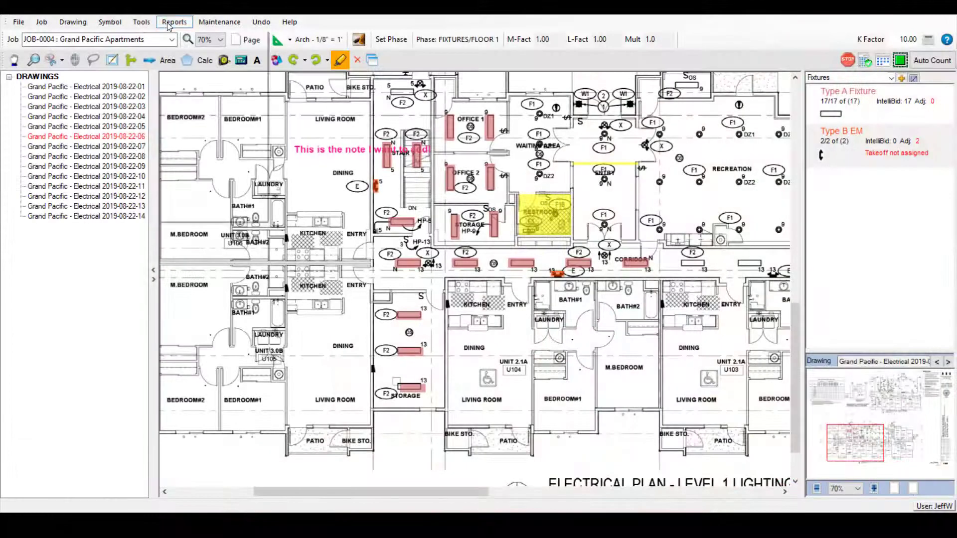
Step: Open the Count Sheet report from the Reports menu to review symbol counts
click(169, 23)
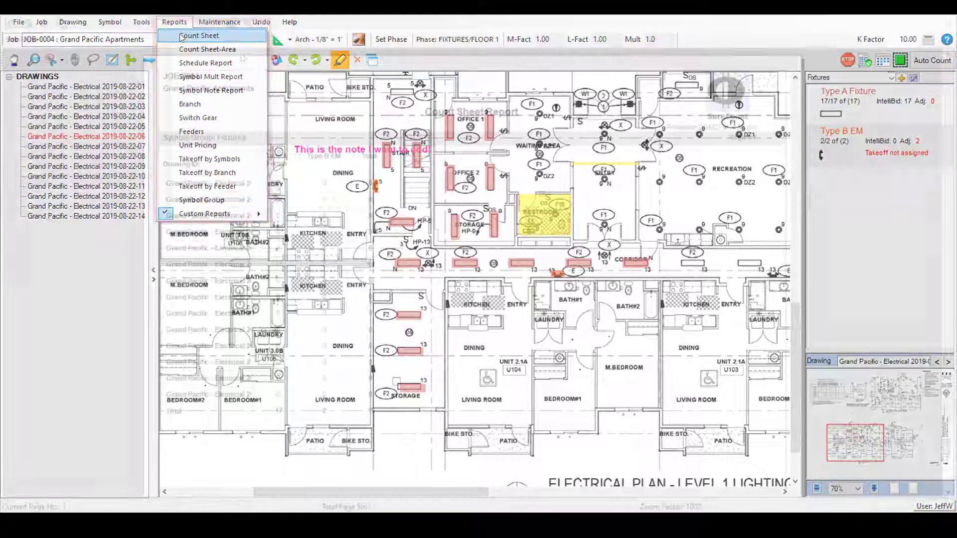
click(196, 36)
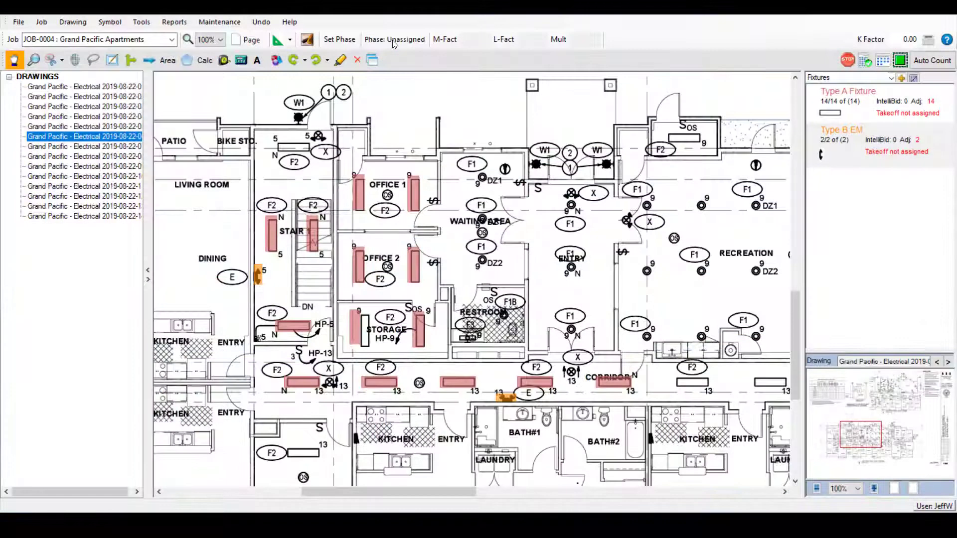
Step: Set the drawing's phase to FIXTURES / FLOOR 1
click(342, 41)
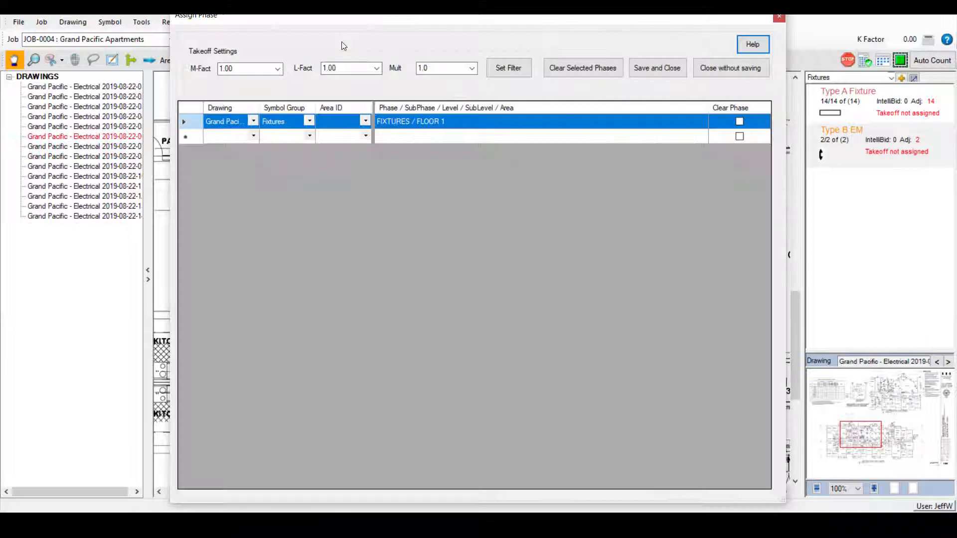
click(404, 121)
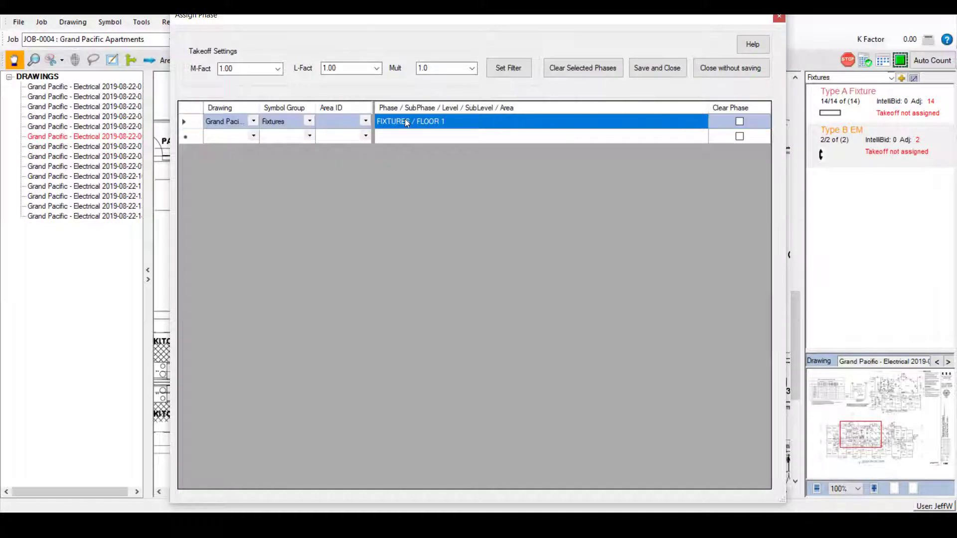
click(577, 377)
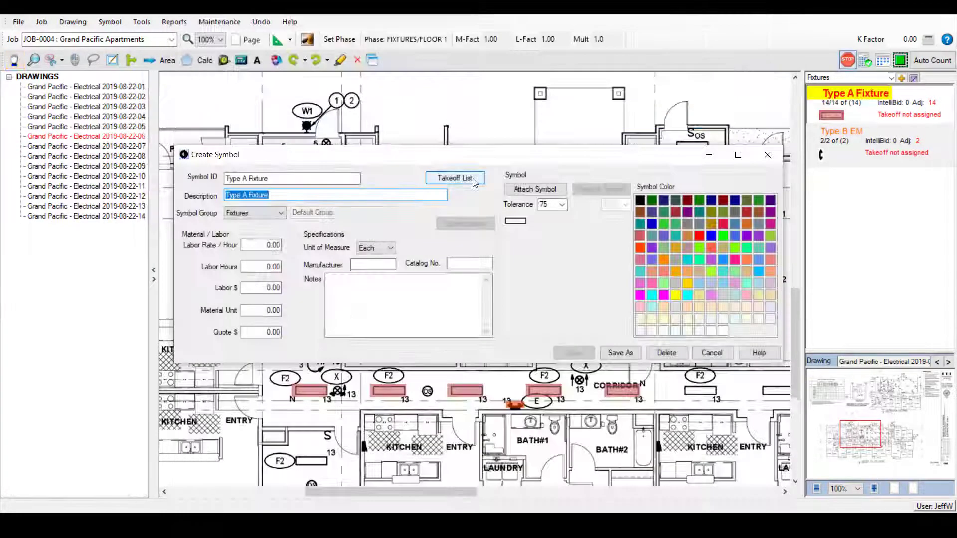
Step: Link Type A Fixture's takeoff to the T-BAR / B-JOIST 3/4-EMT fixture-with-branch assembly
click(472, 179)
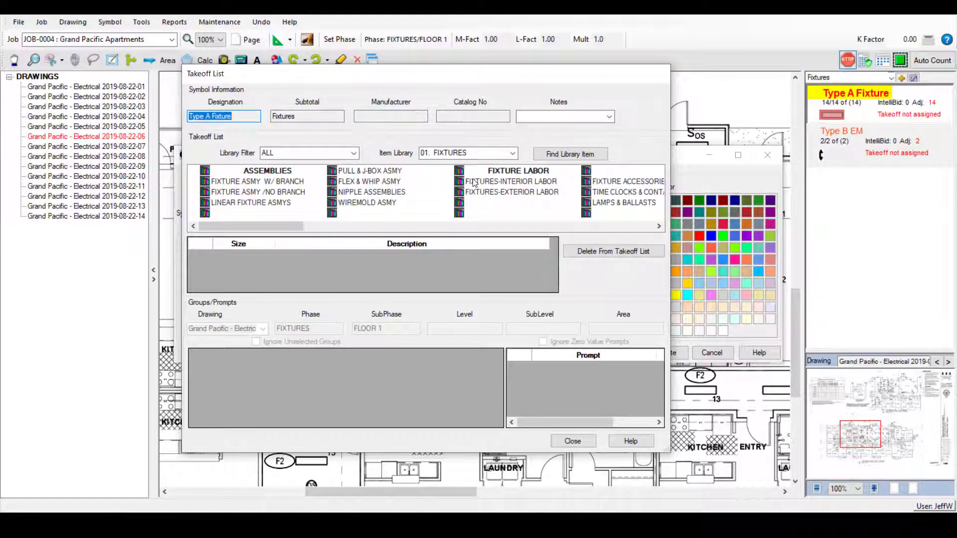
click(258, 181)
click(289, 224)
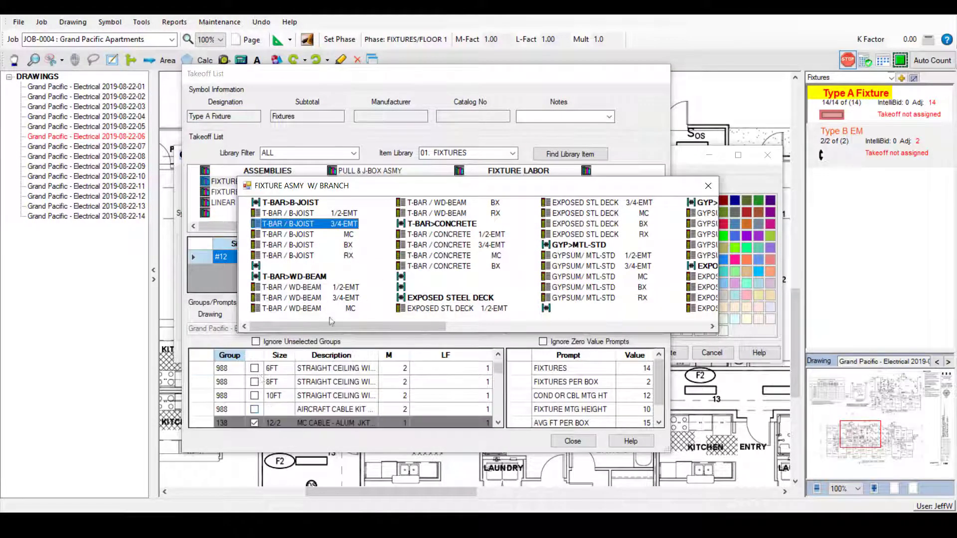
scroll(339, 394, down, 3)
click(319, 395)
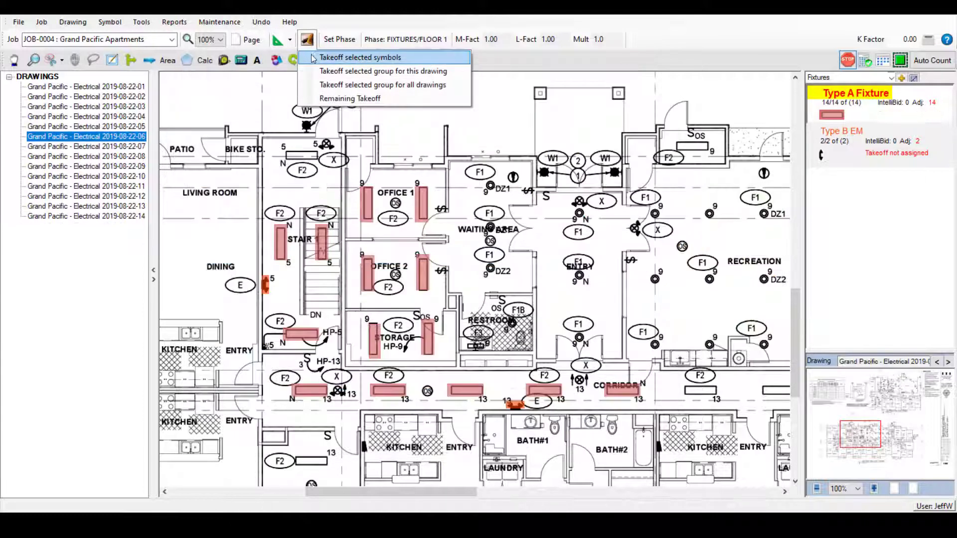
Step: Finish linking the Type A Fixture takeoff and close the Takeoff List dialogs
click(338, 60)
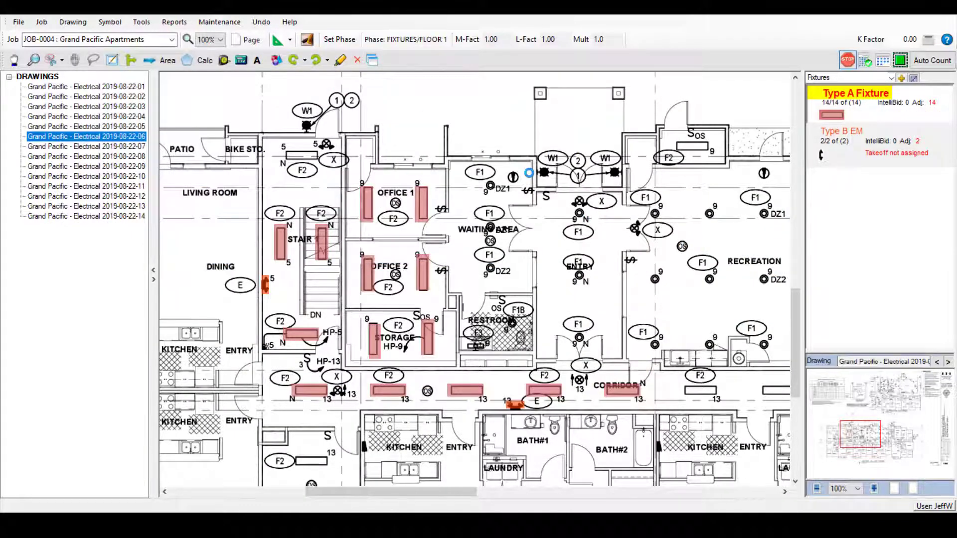